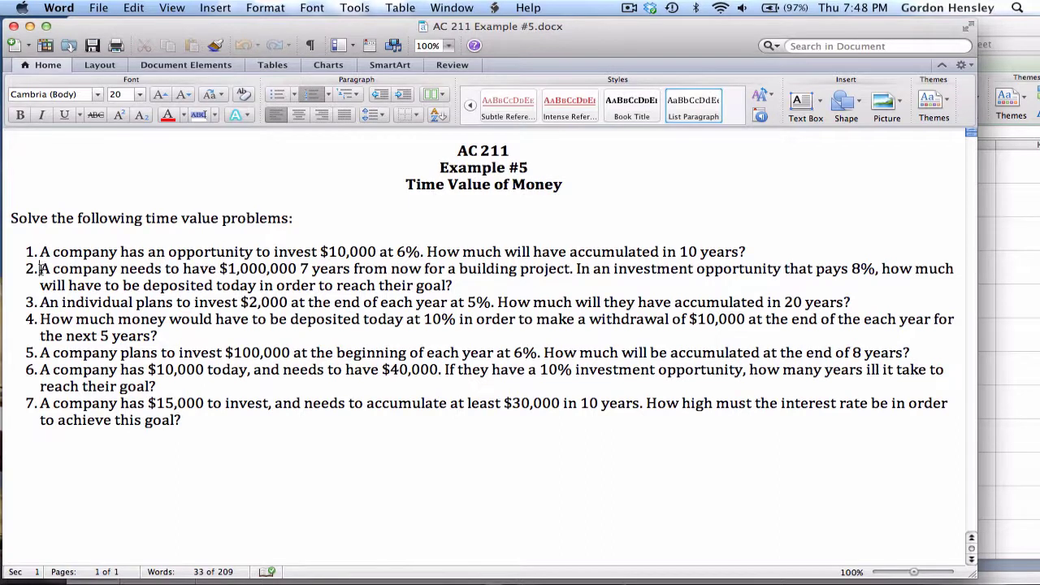
left_click(41, 268)
mouse_move(909, 578)
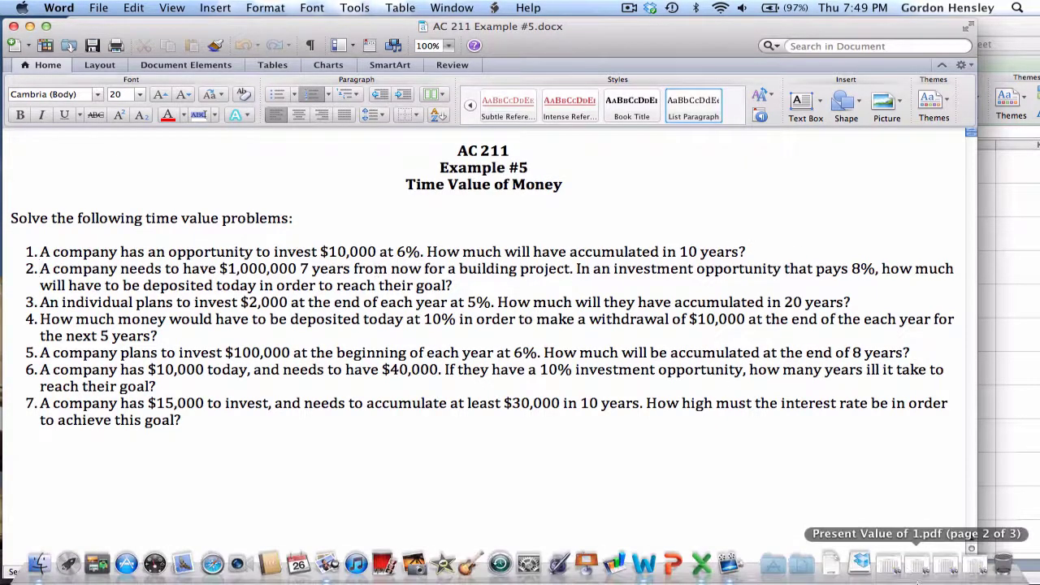
left_click(911, 567)
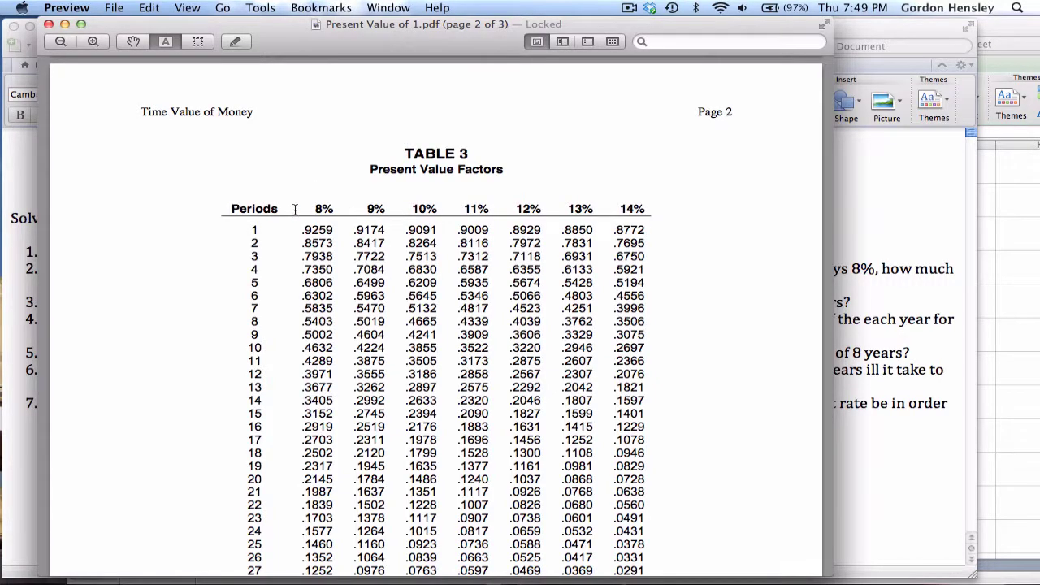
scroll(296, 209, "up", 10)
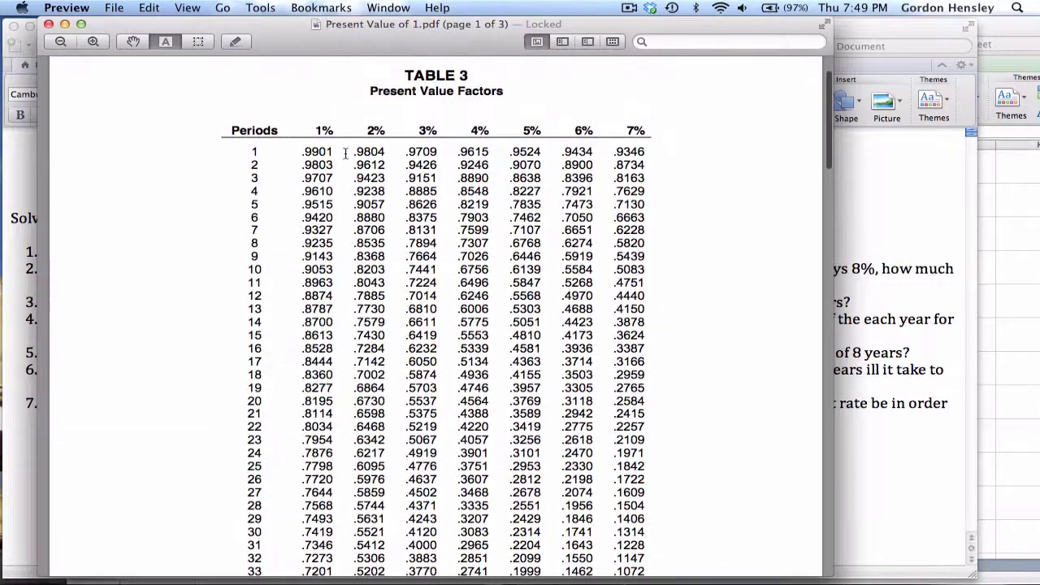
scroll(316, 240, "down", 10)
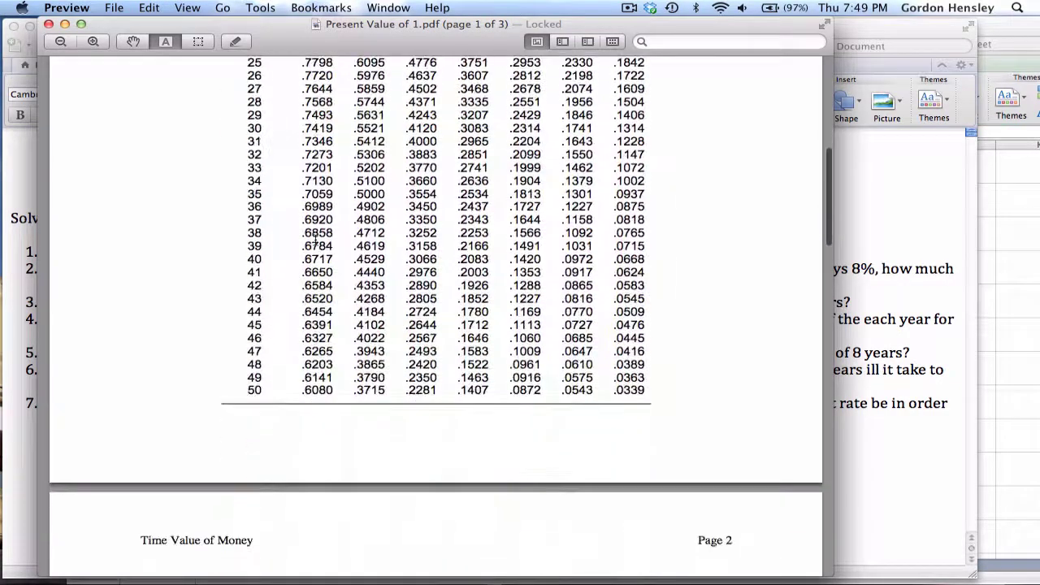
scroll(316, 241, "down", 5)
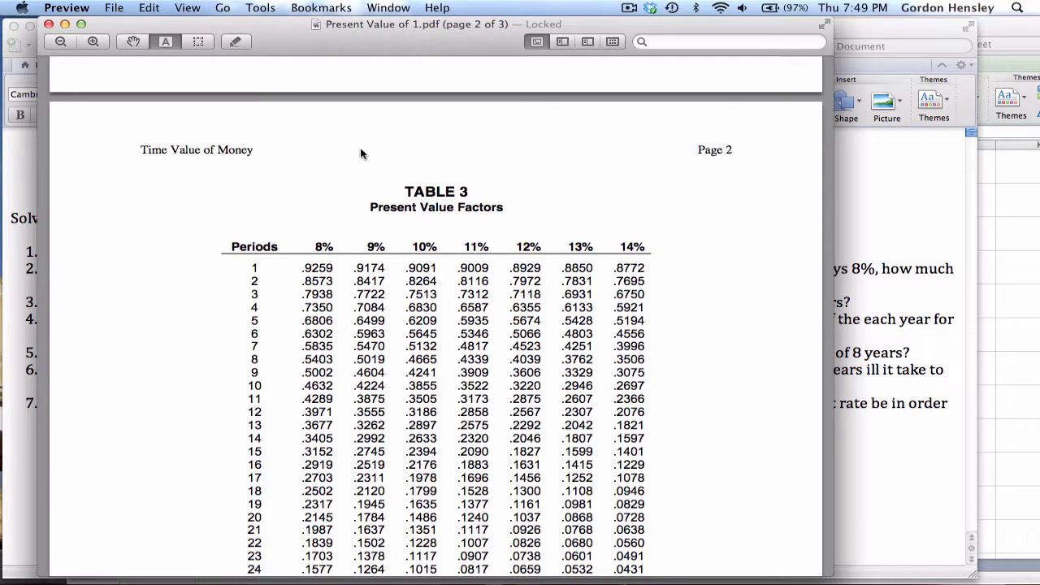
left_click(65, 23)
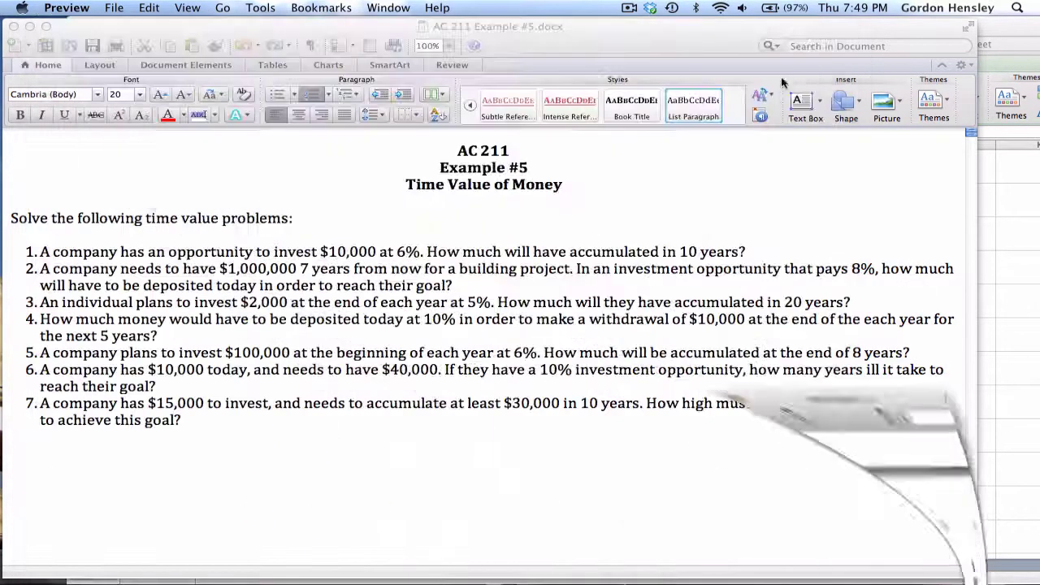
Step: Enter the factor 0.5835 in B2 and the amount 1,000,000 in A2
left_click(1026, 34)
key("Right")
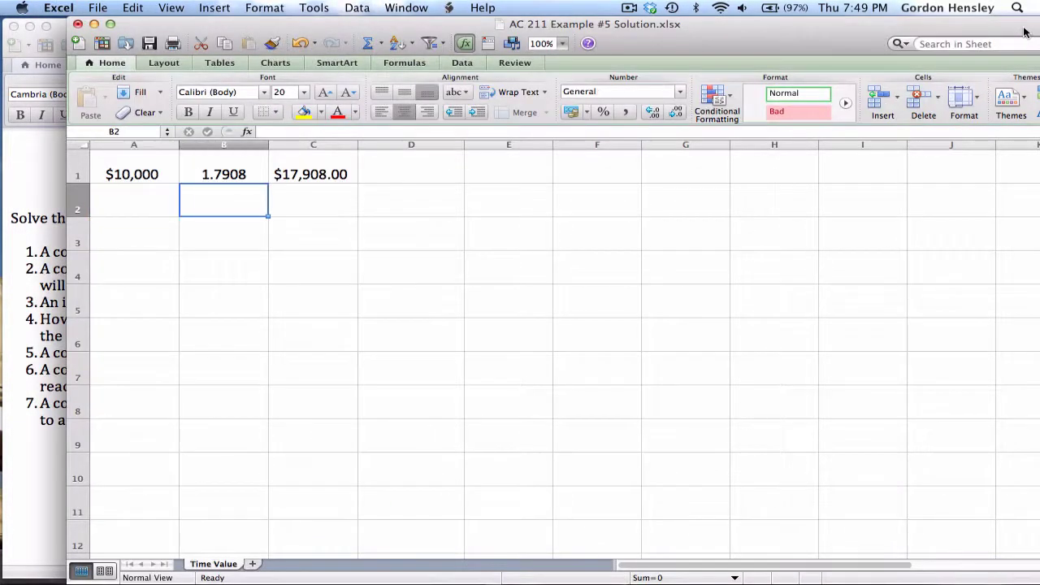
type(".5835")
key("Left")
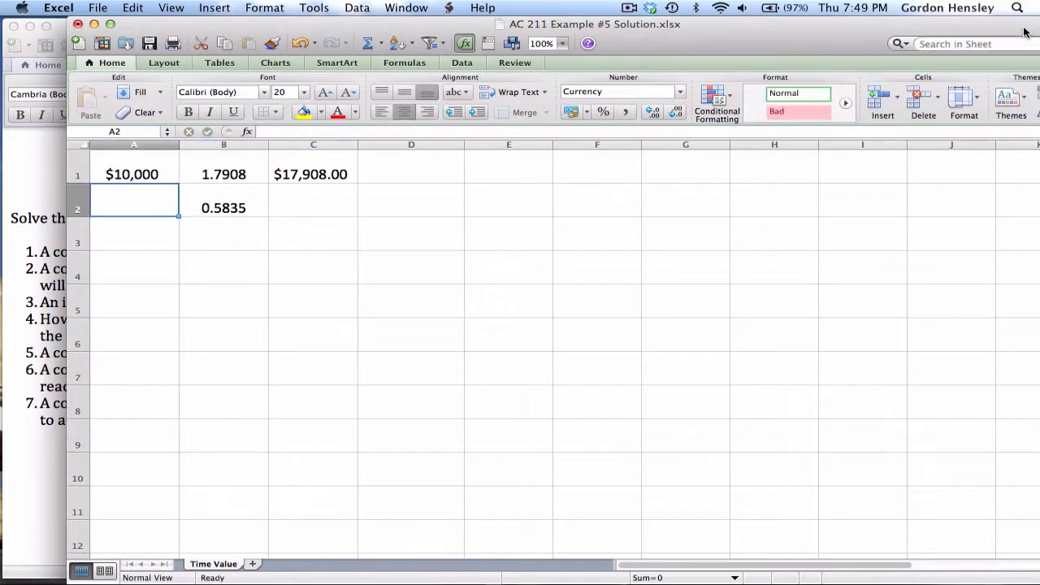
type("1")
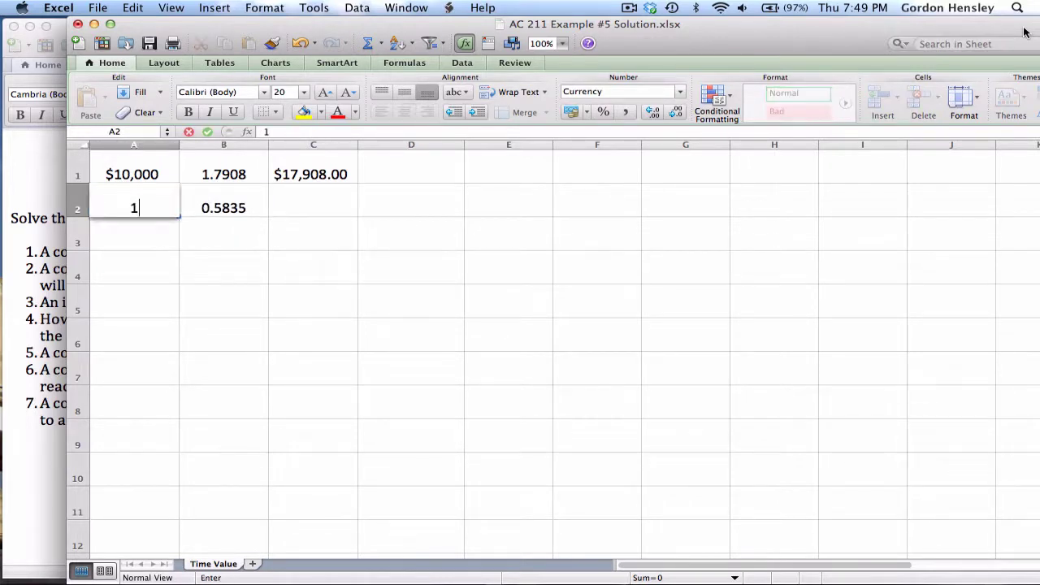
type(",000,000")
key("Right")
key("Right")
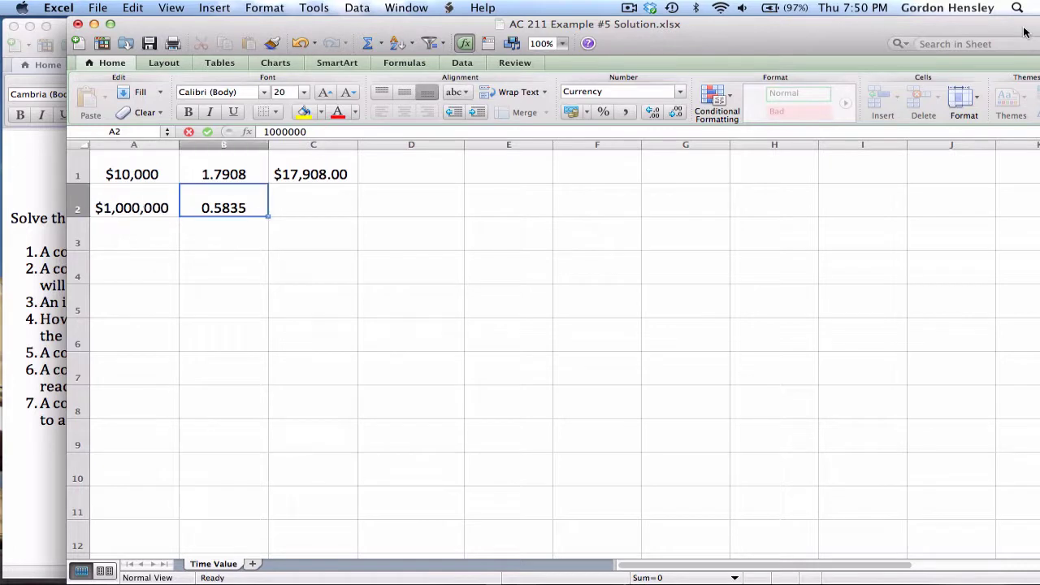
Step: Put =A2*B2 in C2 to get $583,500, check the entries, then move to row 3
type("=")
key("Left")
type("*")
key("Left")
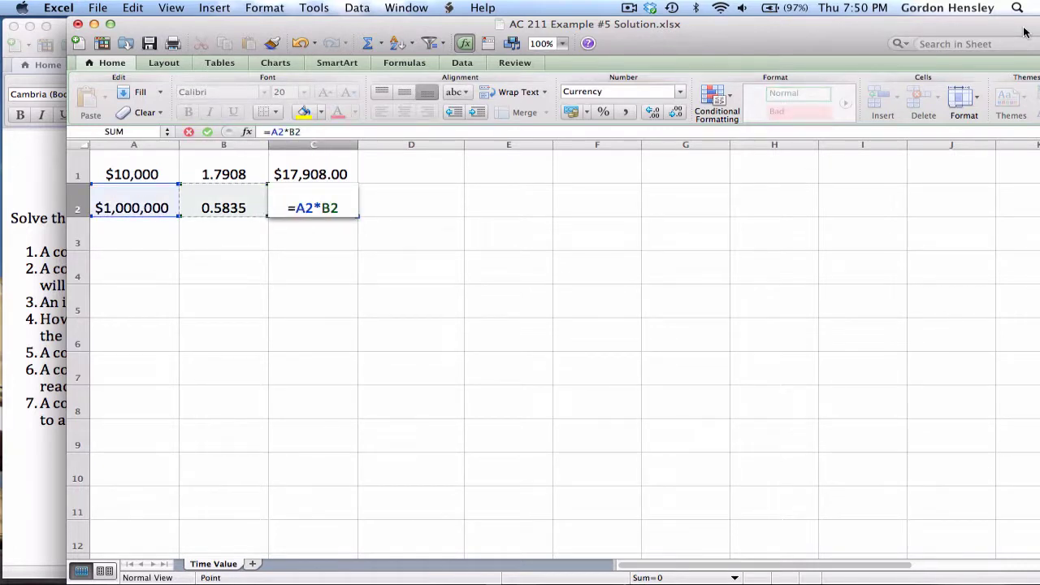
key("Return")
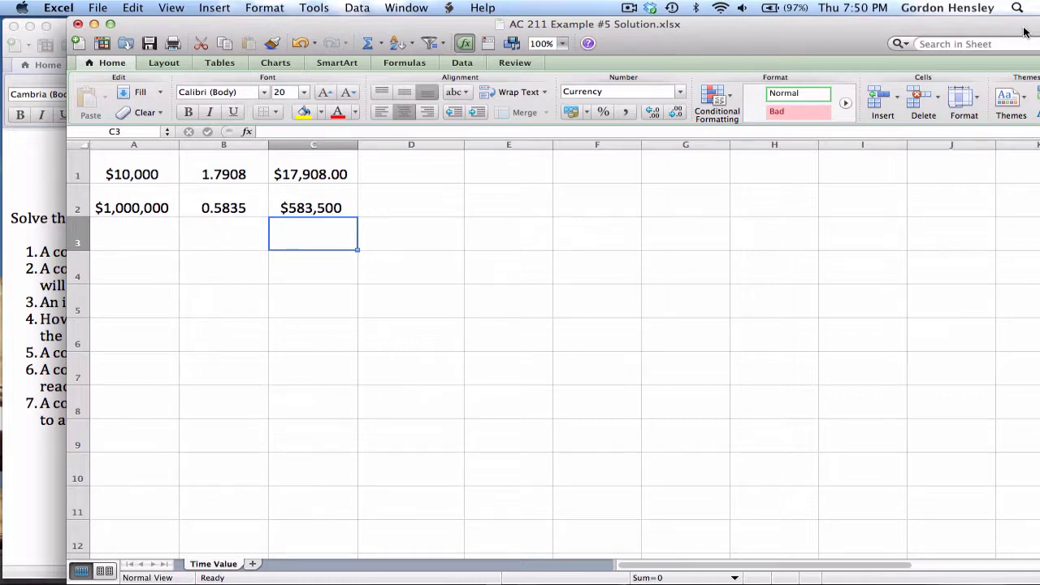
key("Up")
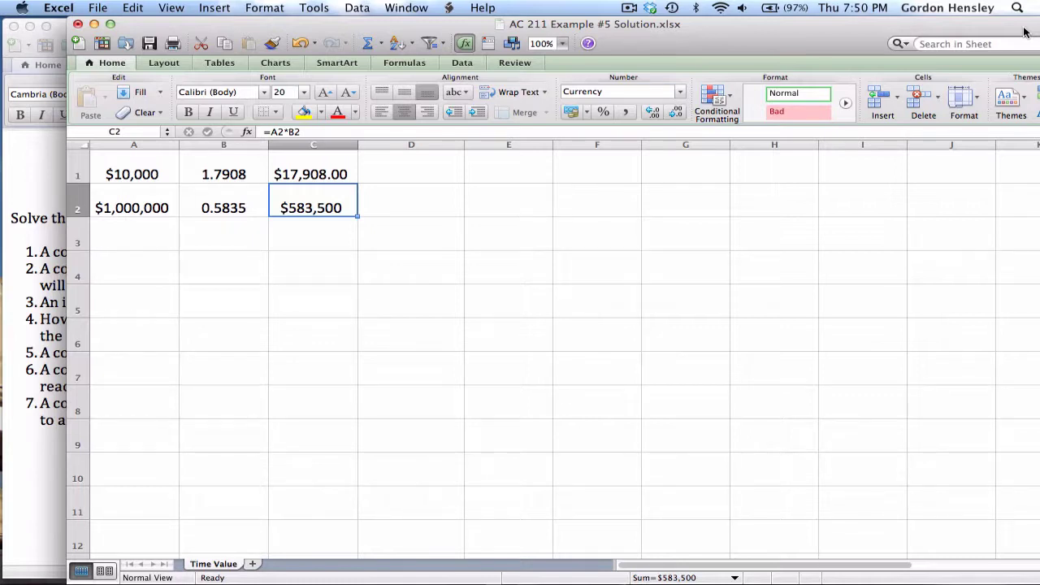
key("Left")
key("Left")
key("Down")
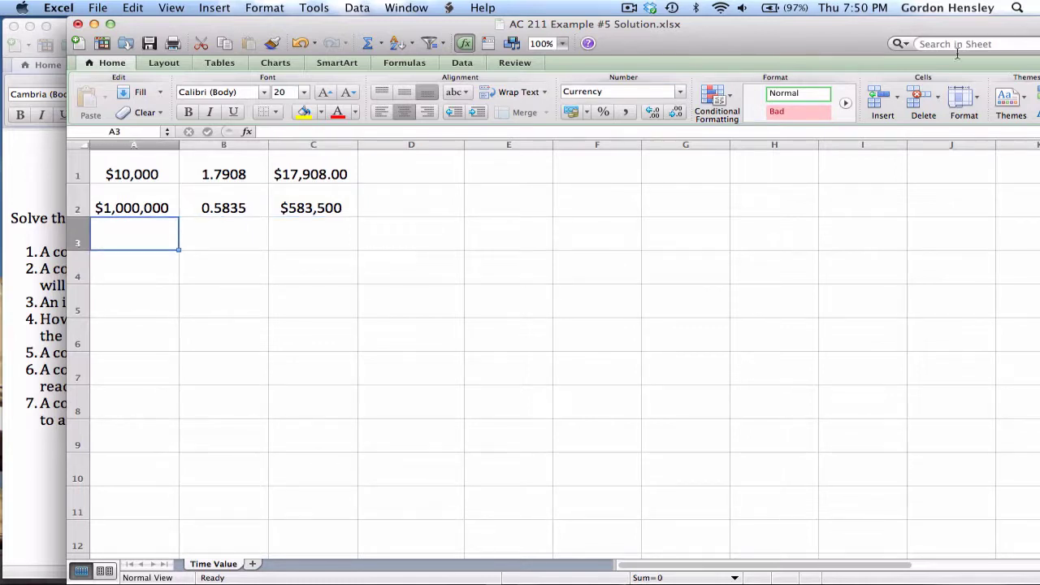
Step: Bring the Word problem list forward to read problem 3: $2,000 yearly at 5% for 20 years
left_click(3, 313)
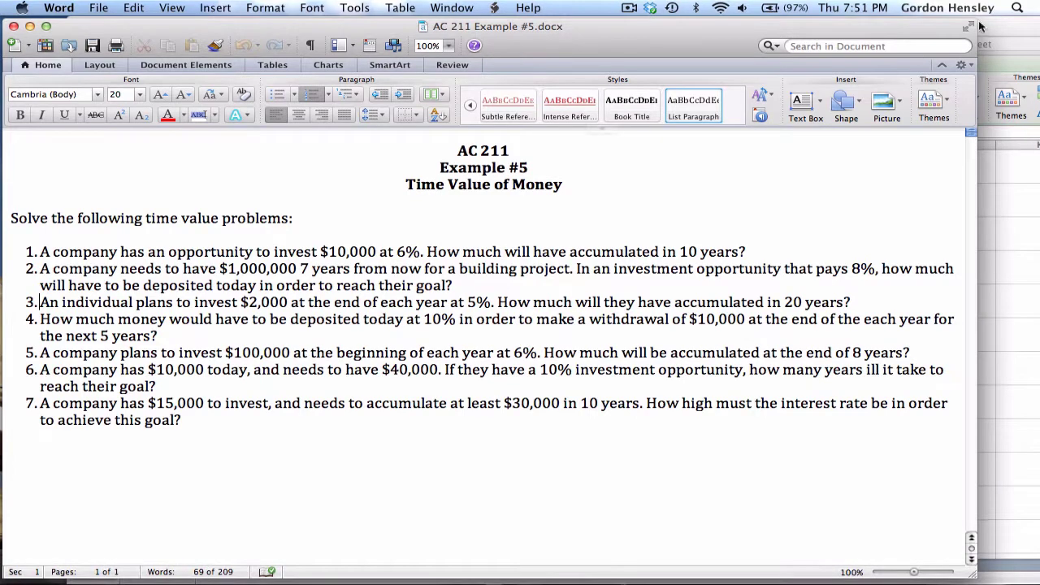
Step: Enter 2,000 in A3, look up the 5%, 20-period annuity factor, and type 33.0660 in B3
left_click(1018, 29)
type("2")
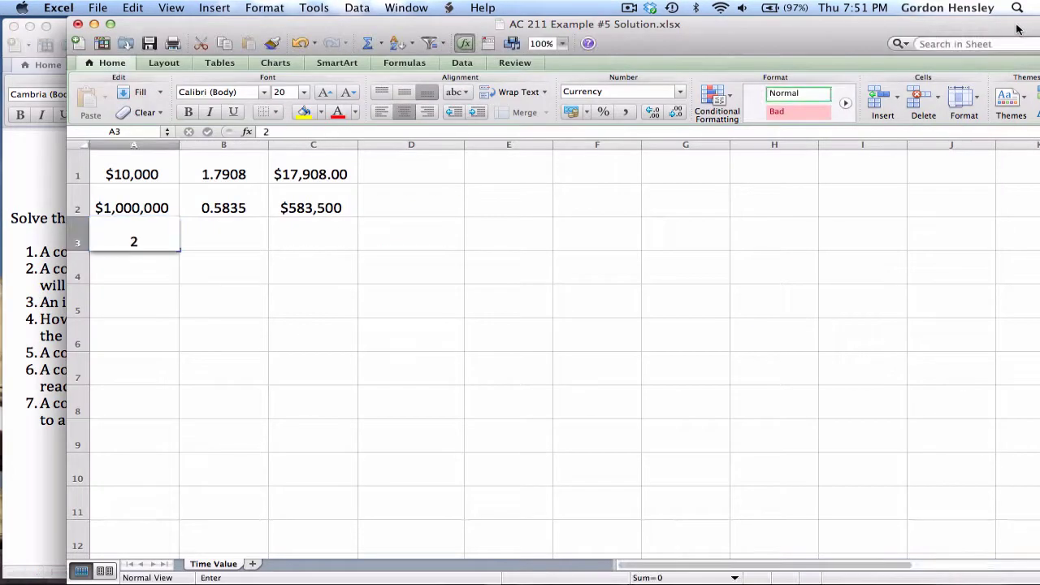
type(",000")
key("Tab")
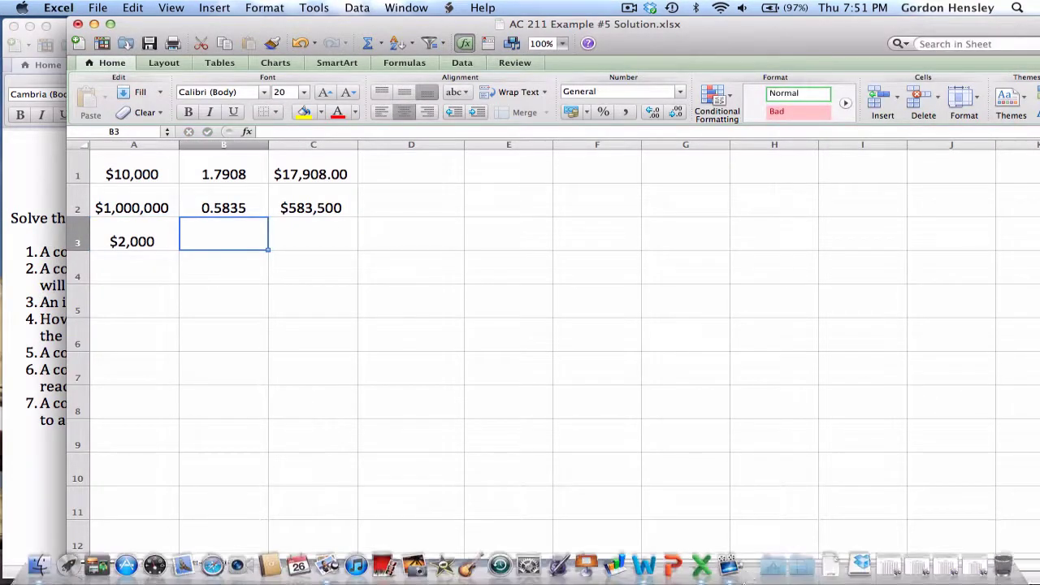
left_click(881, 561)
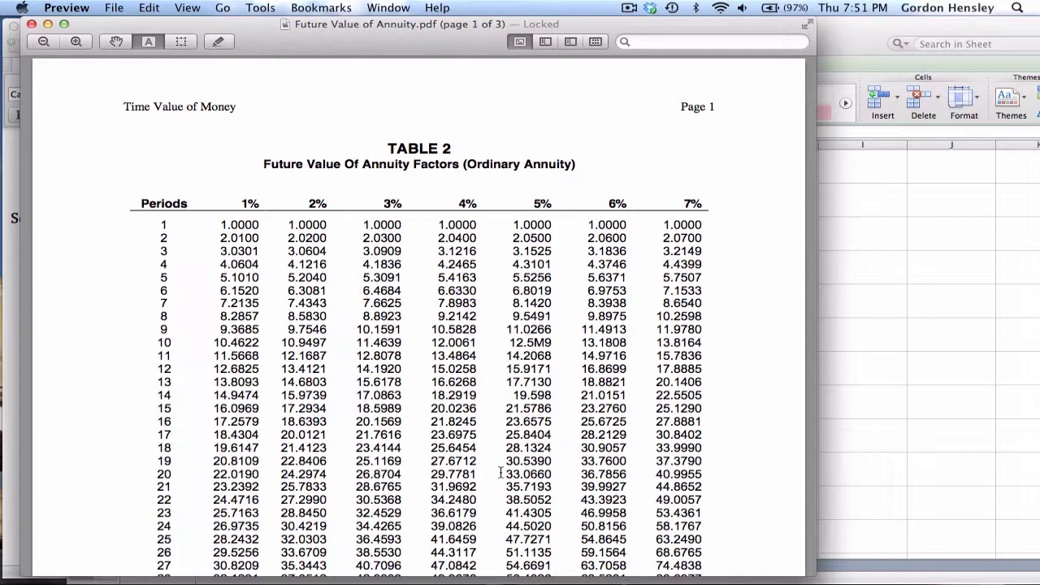
left_click(848, 35)
type("33.0660")
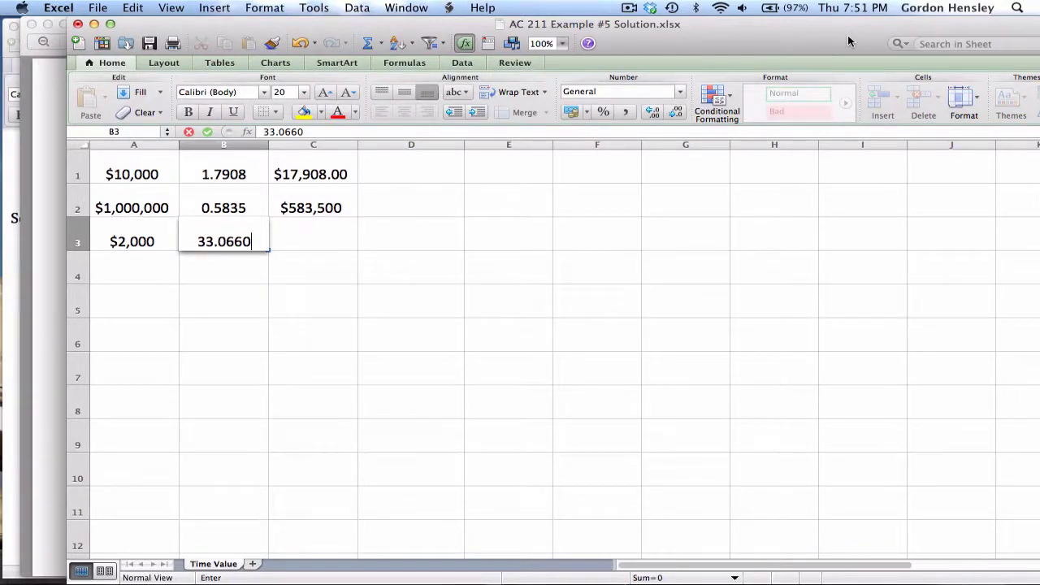
Step: Put =A3*B3 in C3 to get $66,132.00, then return to A4
key("Tab")
type("=")
key("Left")
key("Left")
type("*")
key("Left")
key("Return")
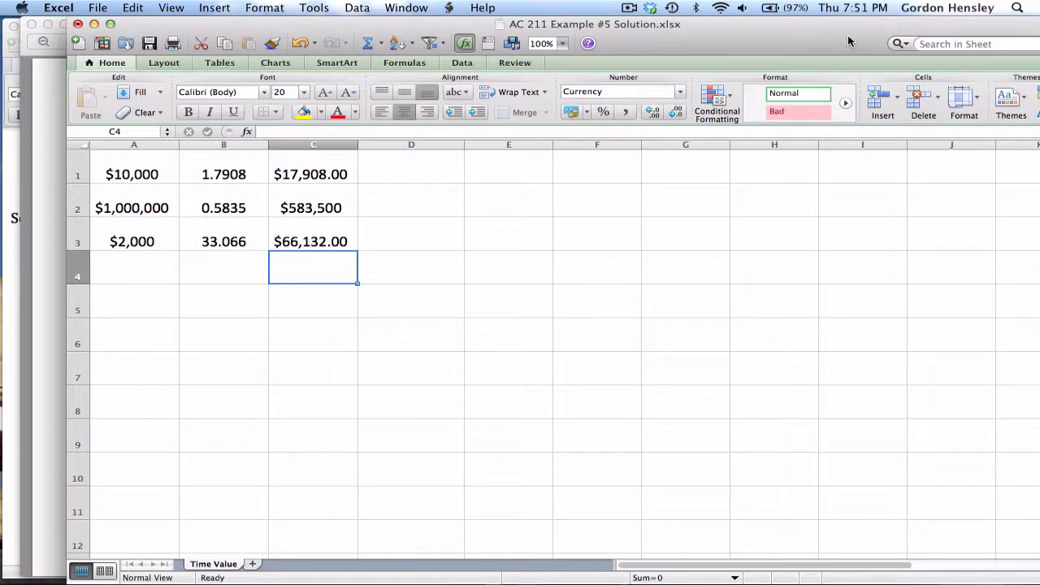
key("Left")
key("Left")
key("Right")
key("Right")
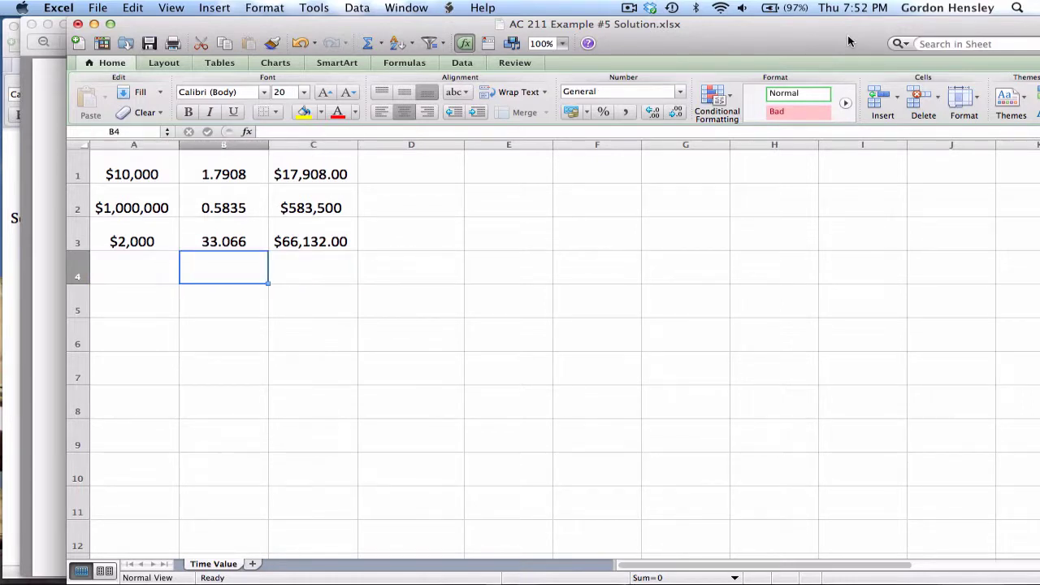
key("Left")
key("Left")
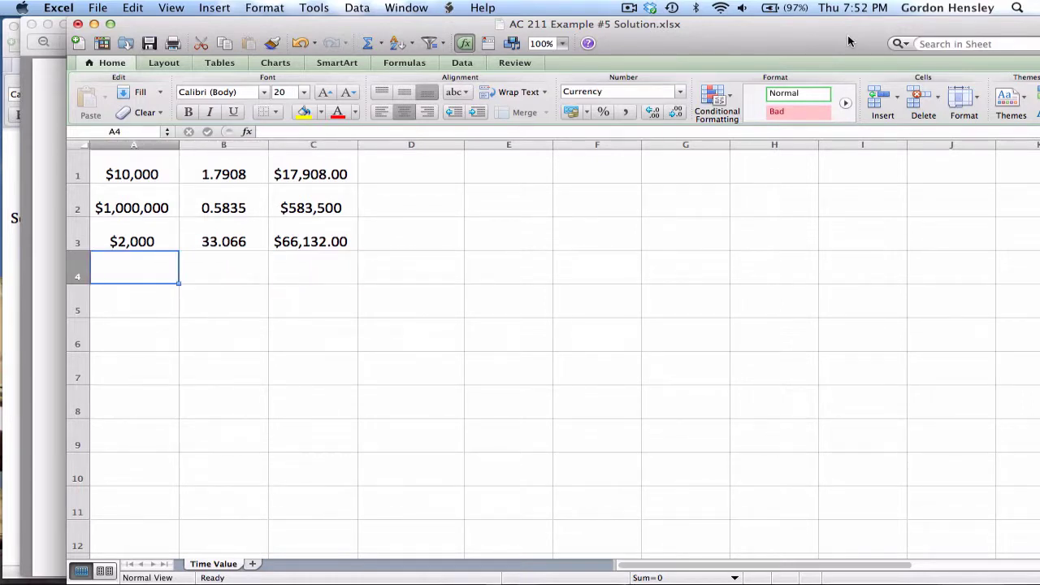
left_click(47, 128)
Step: Close the annuity table window and return to Word at the start of problem 4
left_click(31, 25)
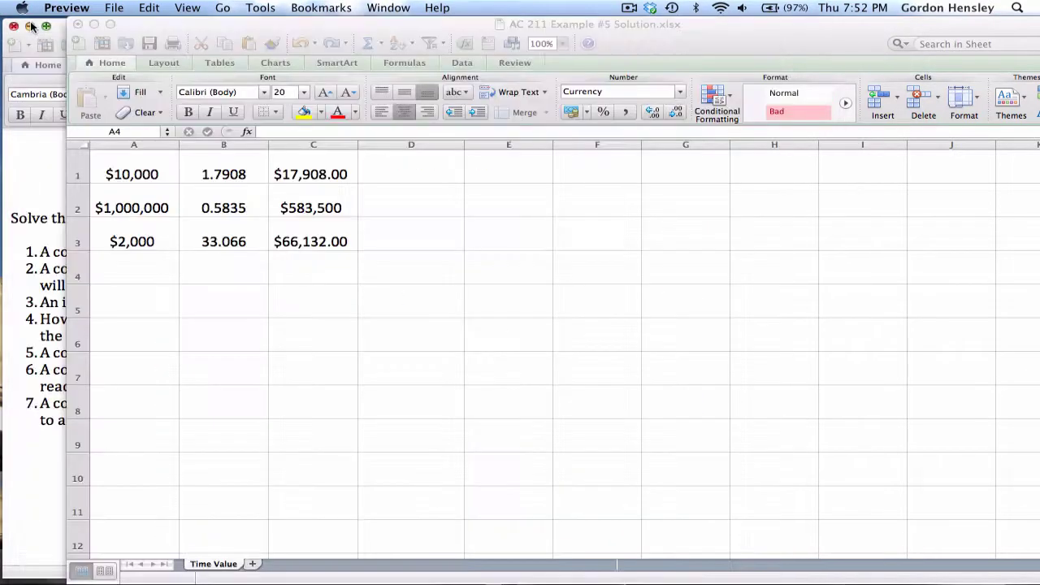
left_click(32, 250)
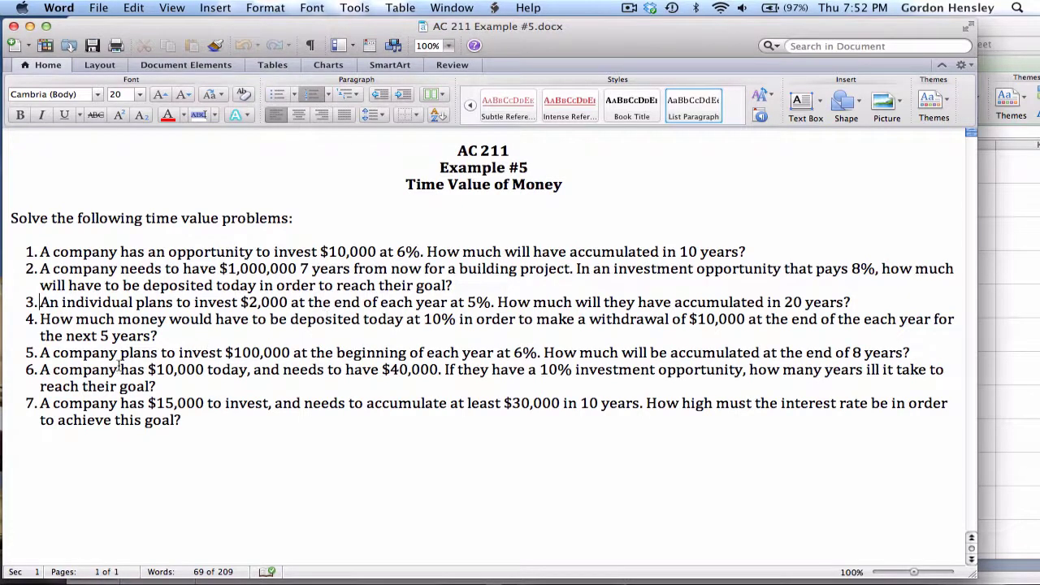
left_click(39, 352)
left_click(39, 319)
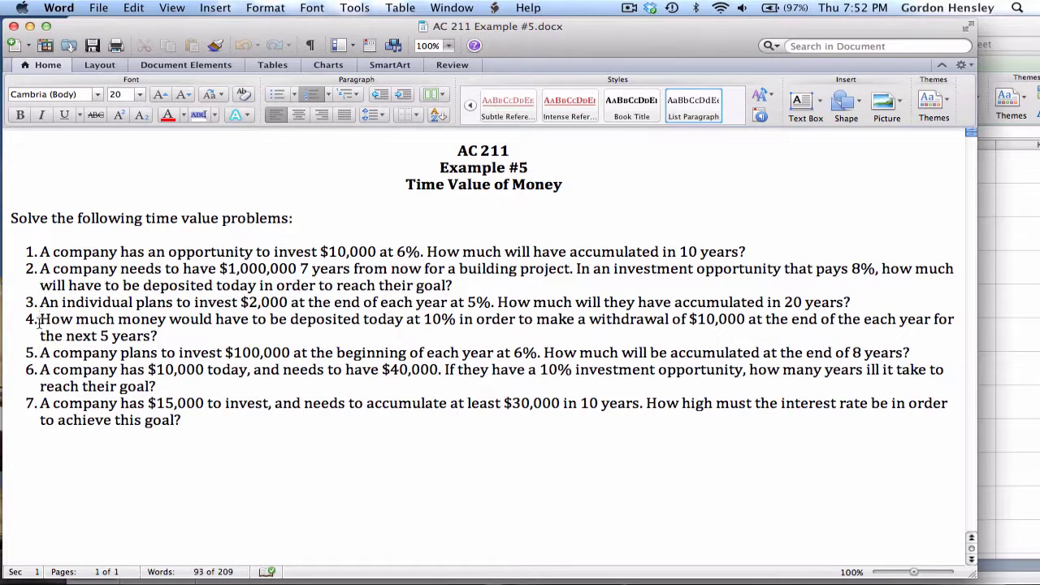